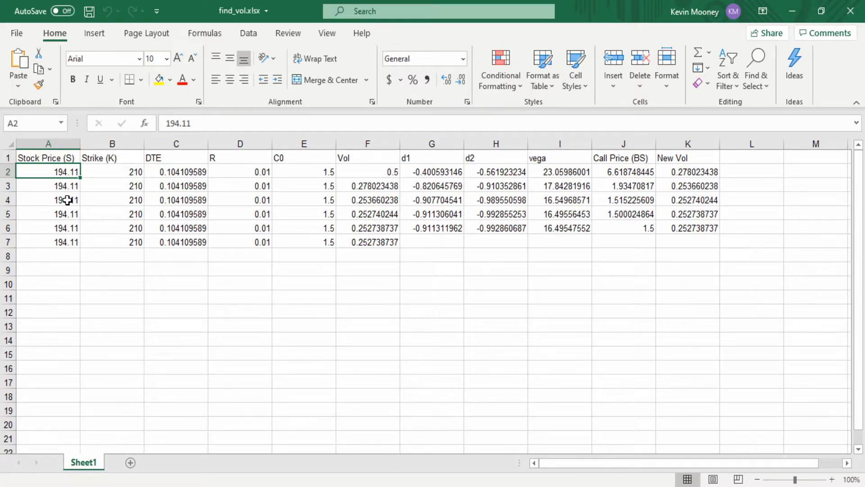
Examine the row 2 values and formulas in find_vol.xlsx, from the stock price across to New Vol and back to vega
key(Right)
key(Right)
key(Right)
key(Right)
key(Right)
key(Right)
key(Right)
key(Right)
key(Right)
key(Right)
key(Left)
key(Left)
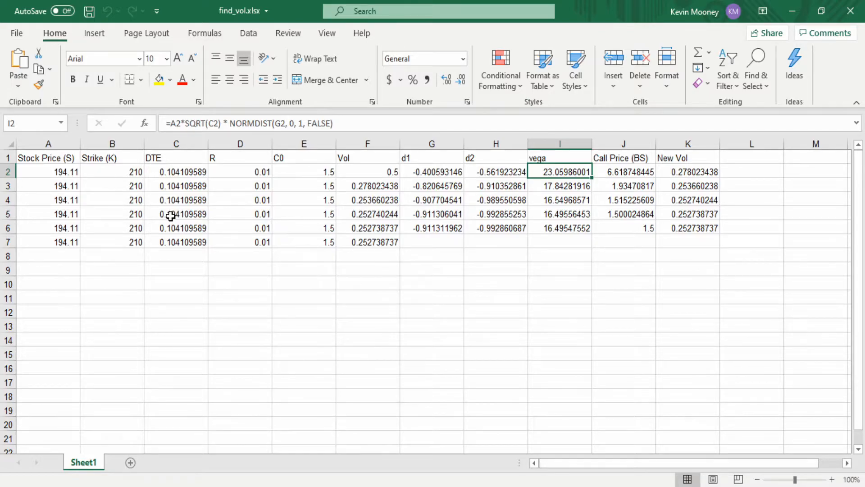
Switch to the blank workbook Book1, paste the headers Stock Price (S) through vega into row 1, and widen columns A and B
key(alt+Tab)
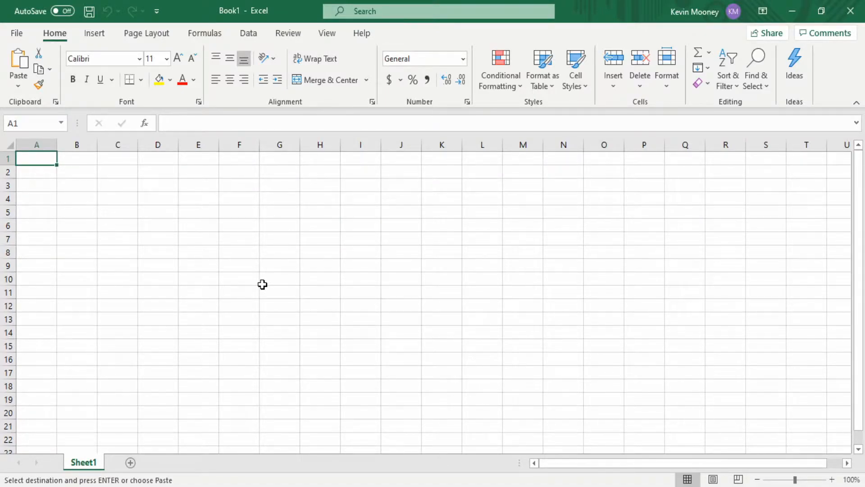
text(Stock Price (S)	Strike (K)	DTE	R	C0	Vol	d1	d2	vega)
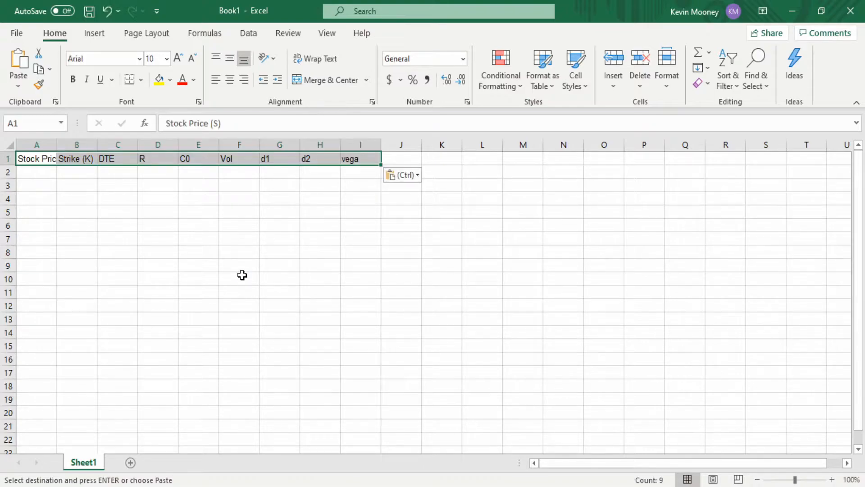
click(197, 188)
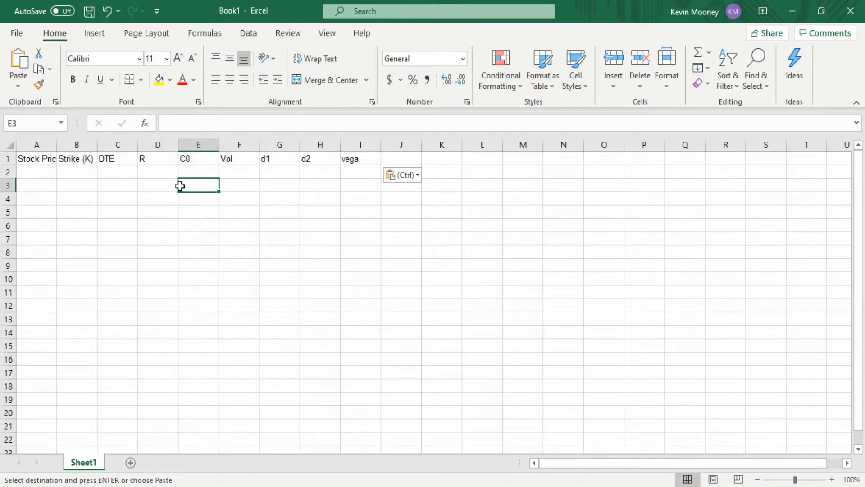
click(37, 160)
drag(57, 144, 163, 149)
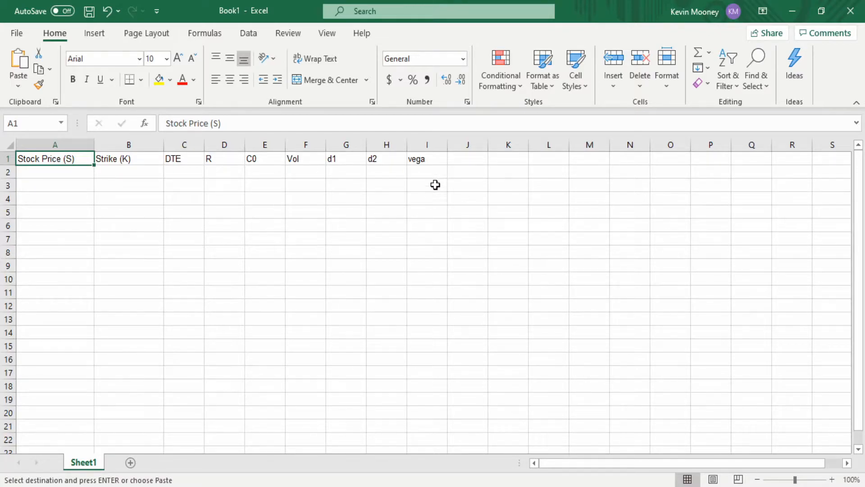
Replace the vega header in I1 with Delta
click(435, 158)
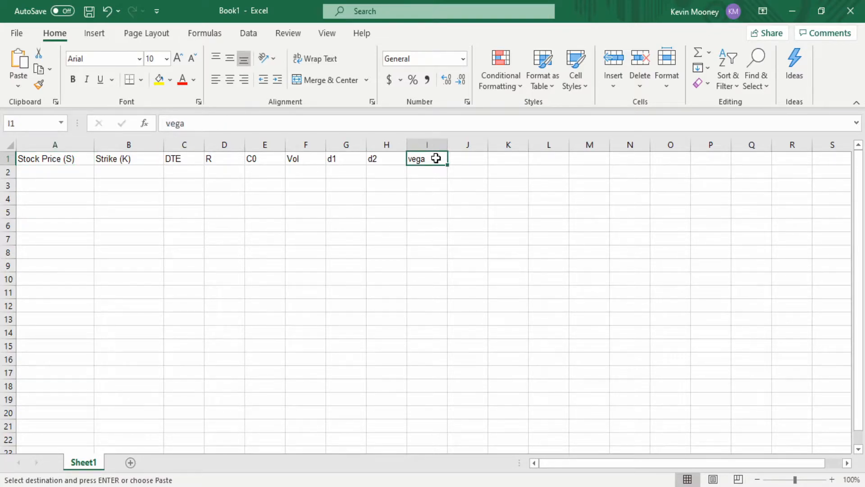
key(Escape)
text(Delta)
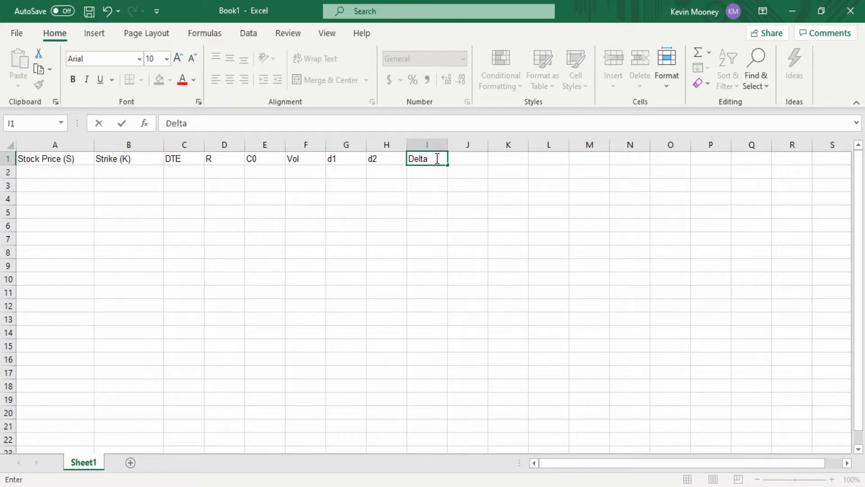
Replace the Vol header in F1 with Stock price
key(Left)
key(Left)
key(Left)
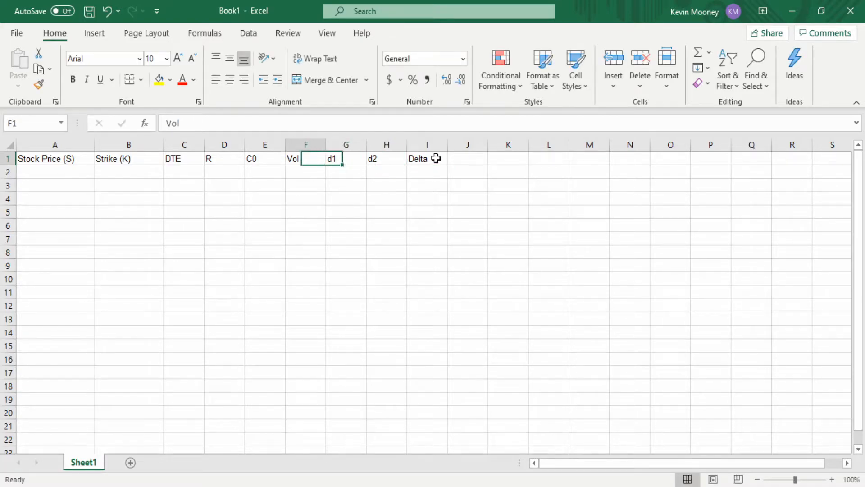
text(Sto)
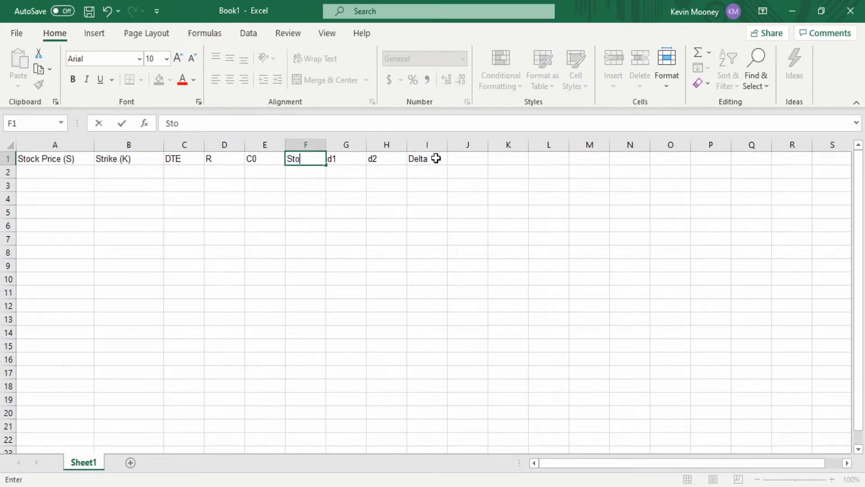
text(ck price)
Replace the Stock Price (S) header in A1 with Vol
key(Left)
key(Left)
key(Left)
key(Left)
key(Left)
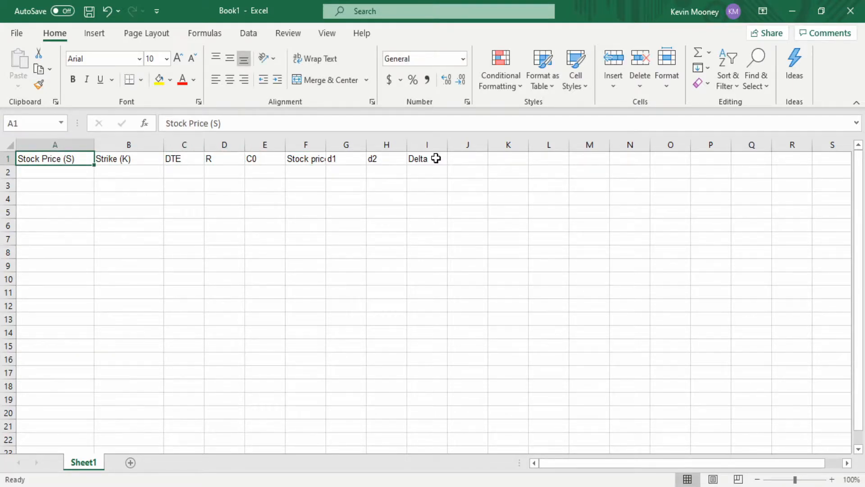
text(Vol)
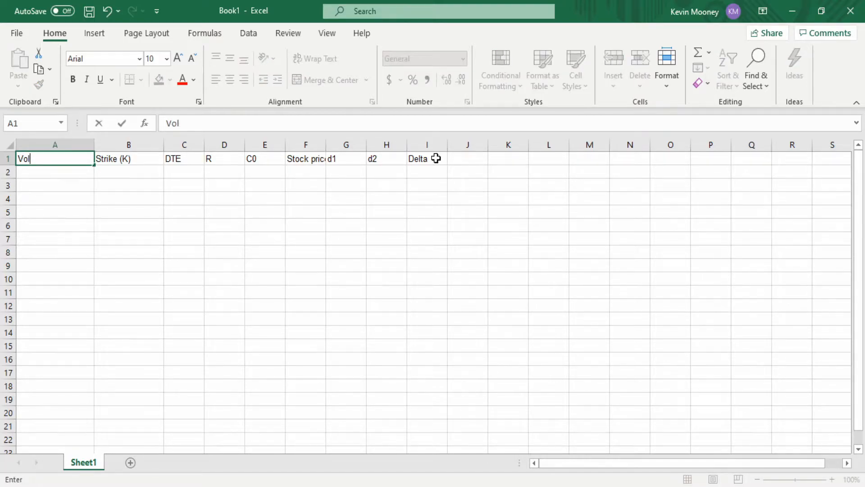
key(Tab)
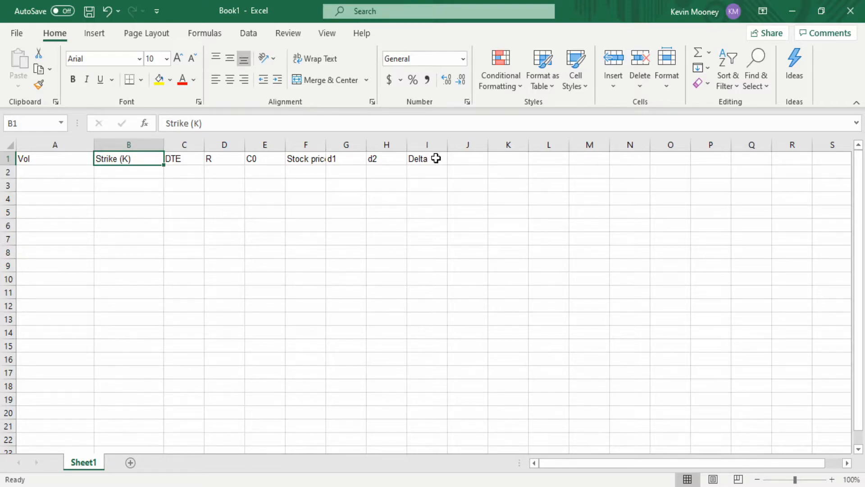
Enter a strike of 135 in B2 and the time to expiration =14/365 in C2
click(115, 180)
click(115, 174)
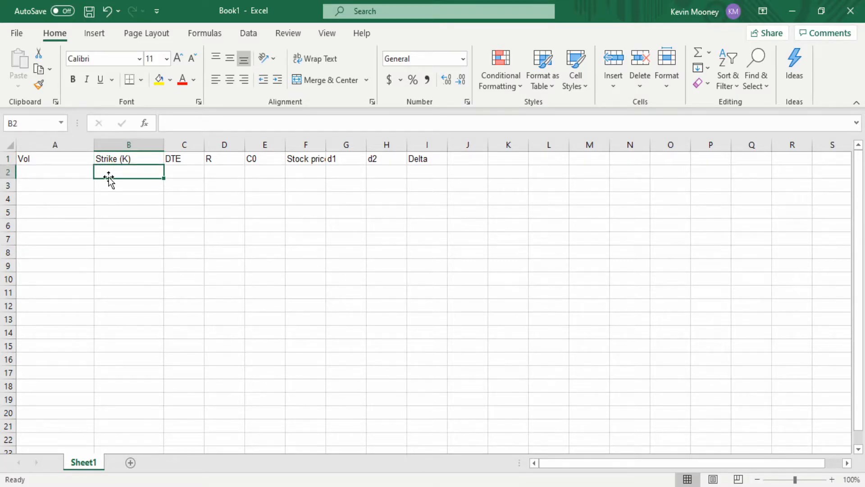
text(135)
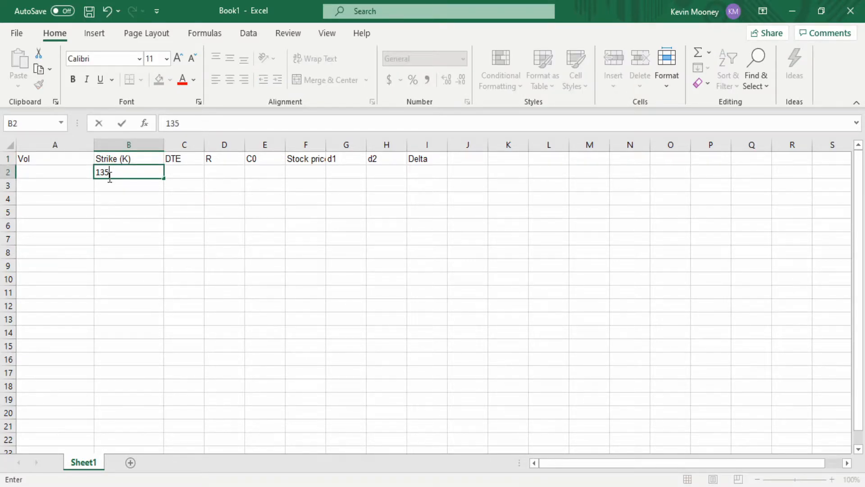
key(Tab)
text(=)
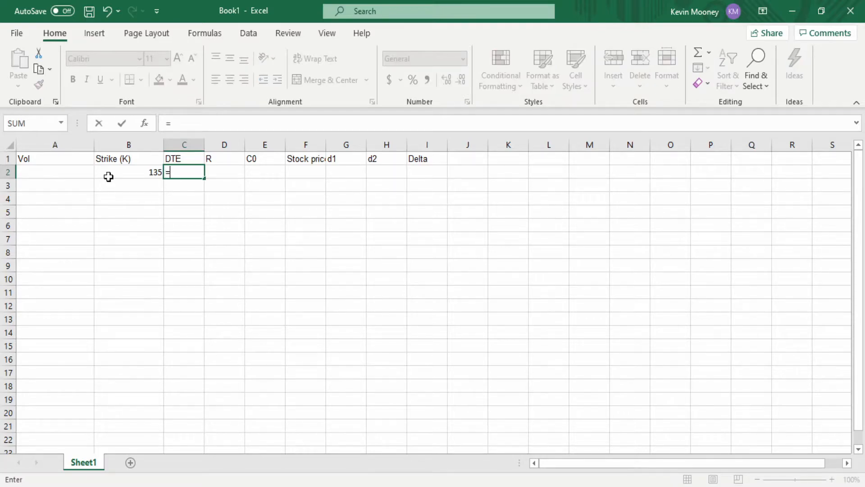
text(14/365)
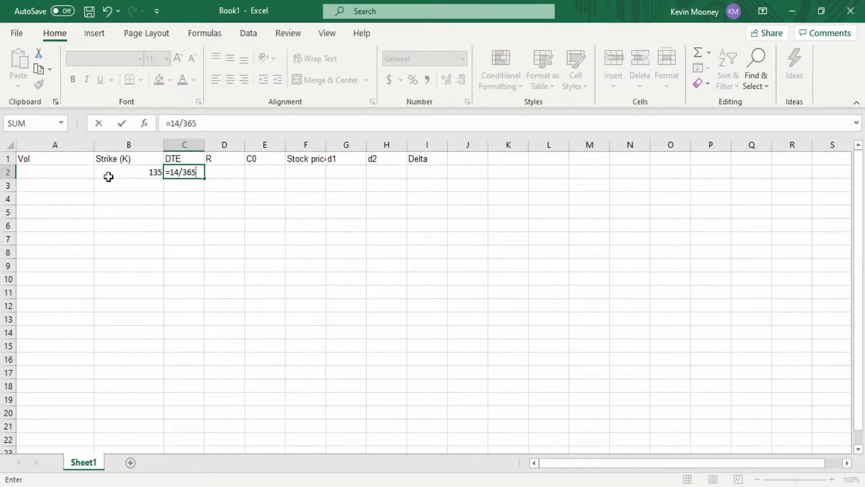
key(Tab)
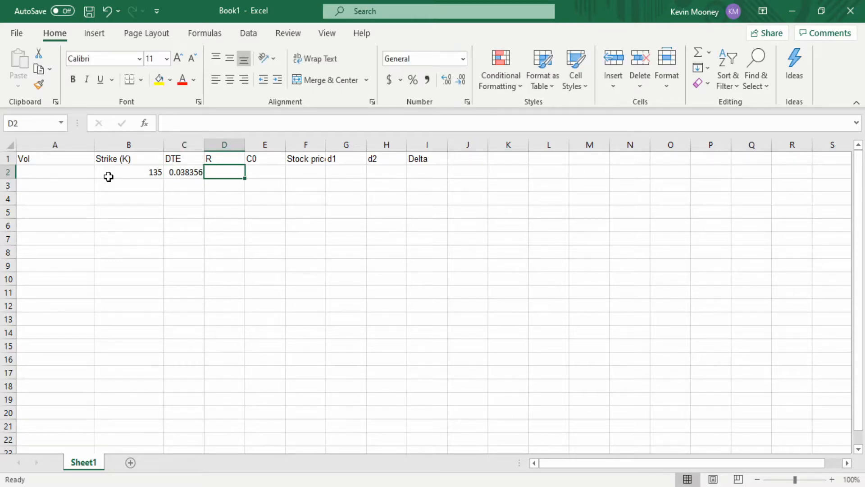
Enter 0.01 for R in D2 and 1.7 for C0 in E2
text(0.)
key(BackSpace)
key(BackSpace)
text(0.01)
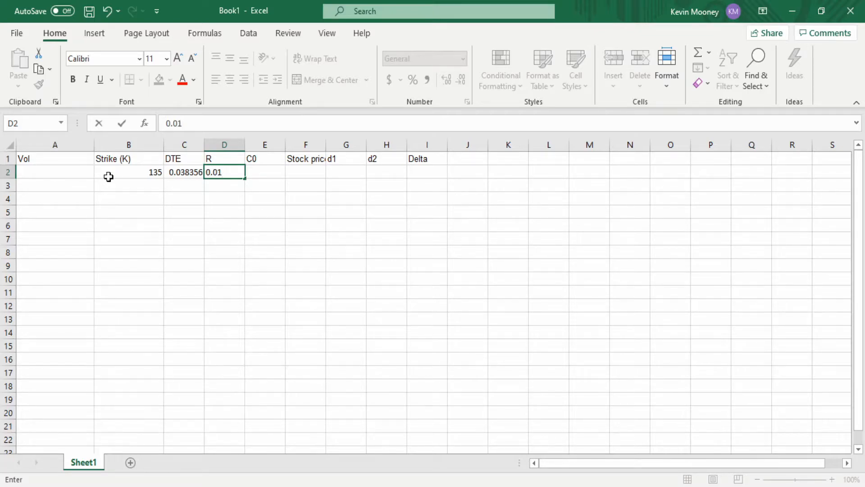
key(Tab)
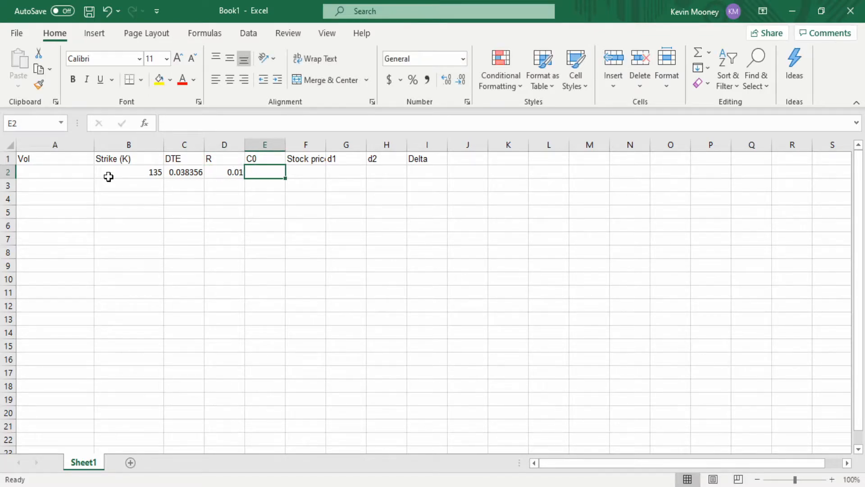
text(1.7)
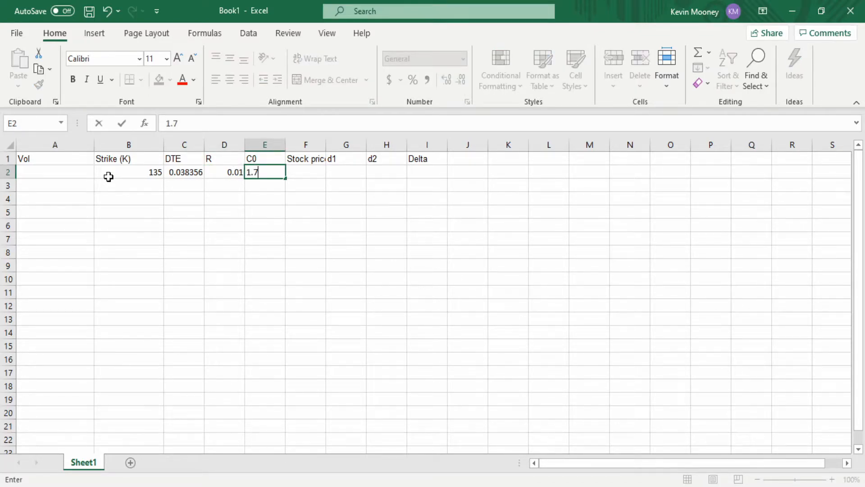
key(Return)
Enter a volatility of 0.6427 in A2 under the Vol header
key(Left)
key(Left)
key(Left)
key(Left)
key(Up)
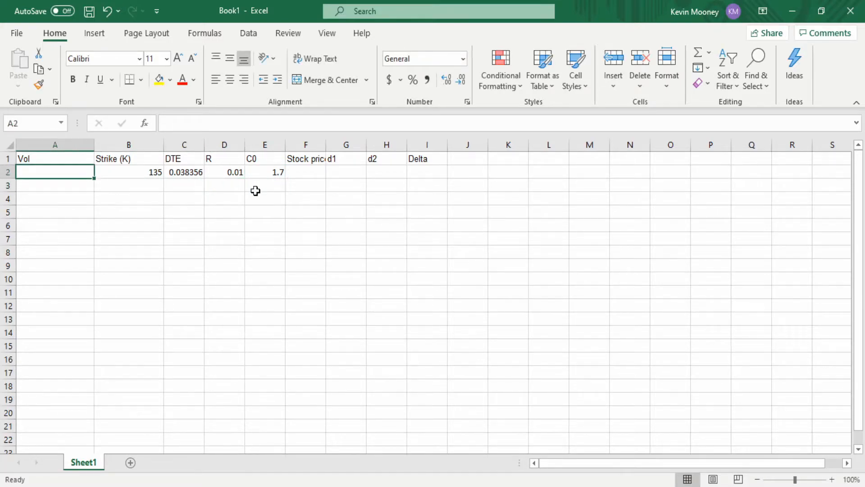
text(0.)
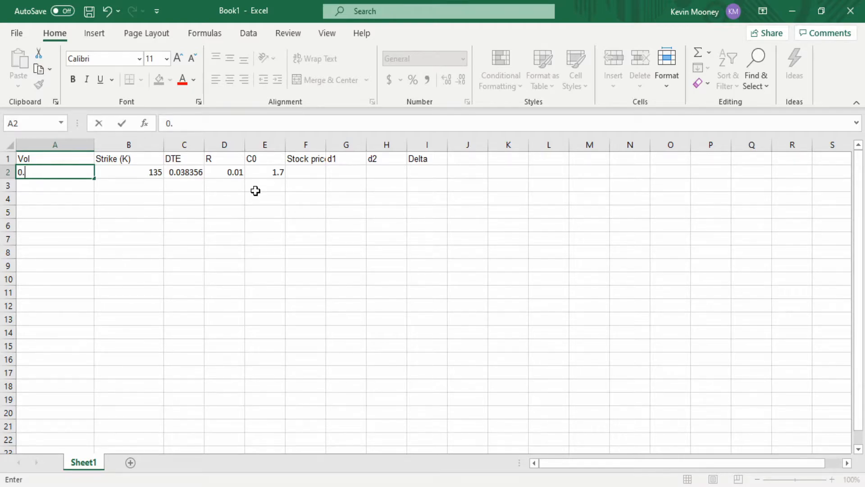
text(6427)
key(Return)
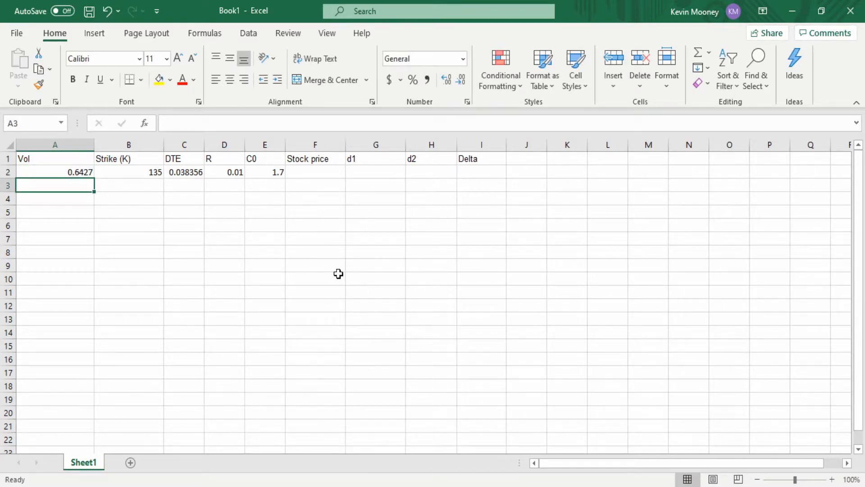
Enter 100 as the starting guess for the stock price in F2
click(328, 173)
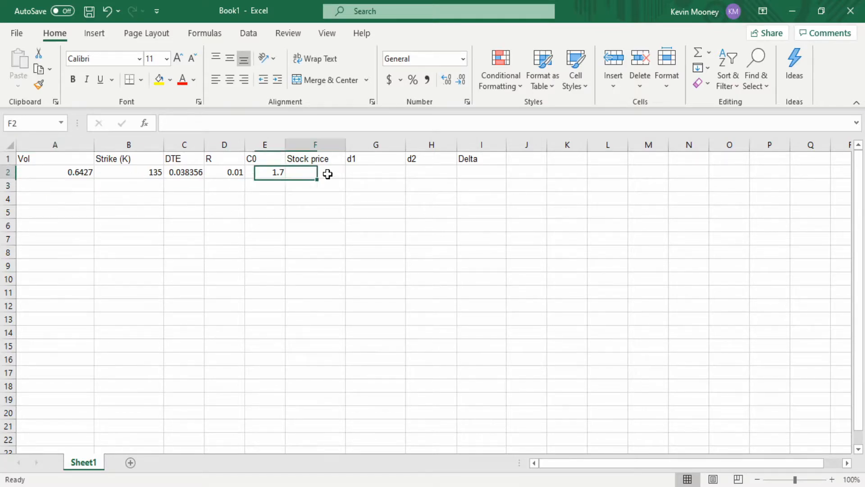
text(1)
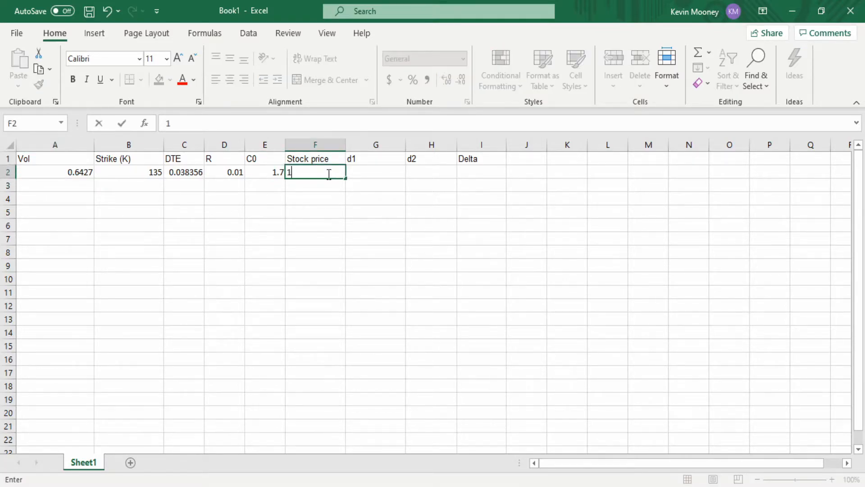
text(00)
key(Tab)
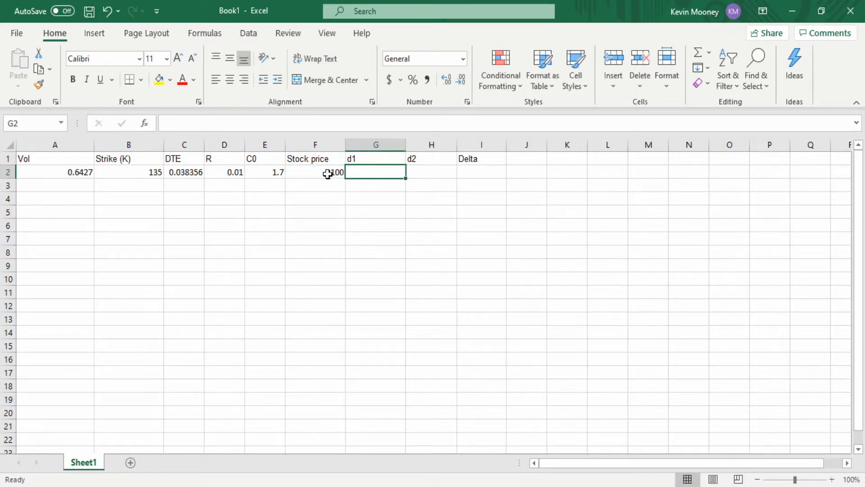
Review the row 2 inputs that the d1 calculation depends on
key(Tab)
key(Tab)
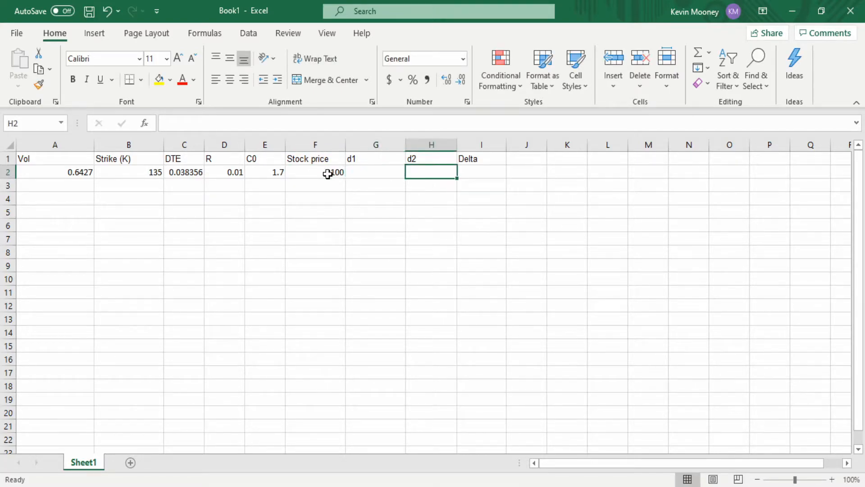
key(Left)
key(Left)
key(Left)
key(Left)
key(Left)
key(Left)
key(Left)
key(Right)
key(Right)
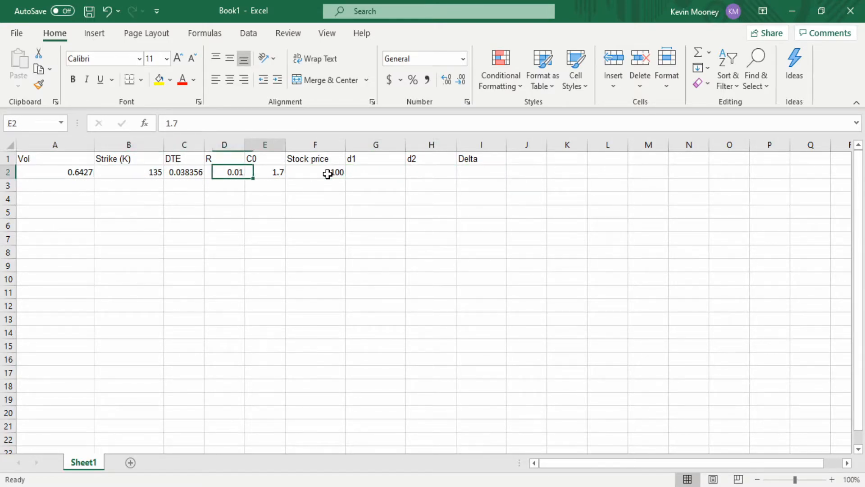
key(Right)
key(Right)
key(Right)
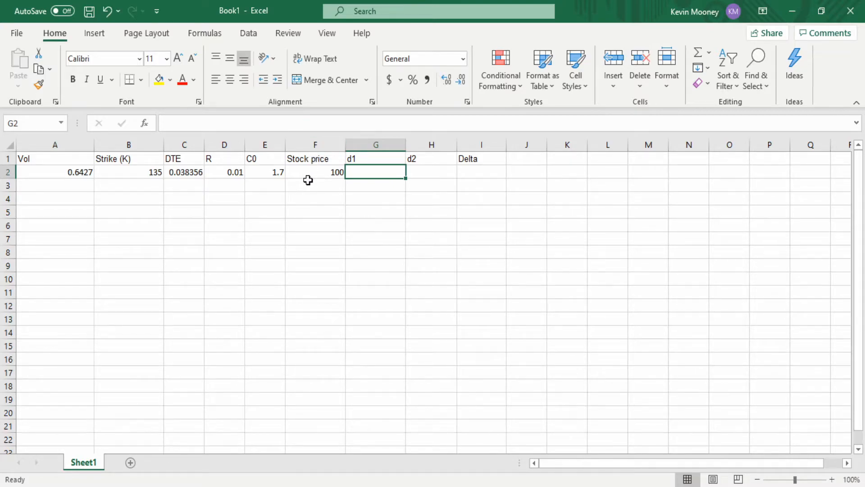
Enter the d1 formula =1 / (A2 * SQRT(C2)) * ( LN(F2/B2) + (D2 + A2^2 / 2) * C2) in G2 and check it
click(403, 127)
text(=1 / (A2 * SQRT(C2)) * ( LN(F2/B2) + (D2 + A2^2 / 2) * C2))
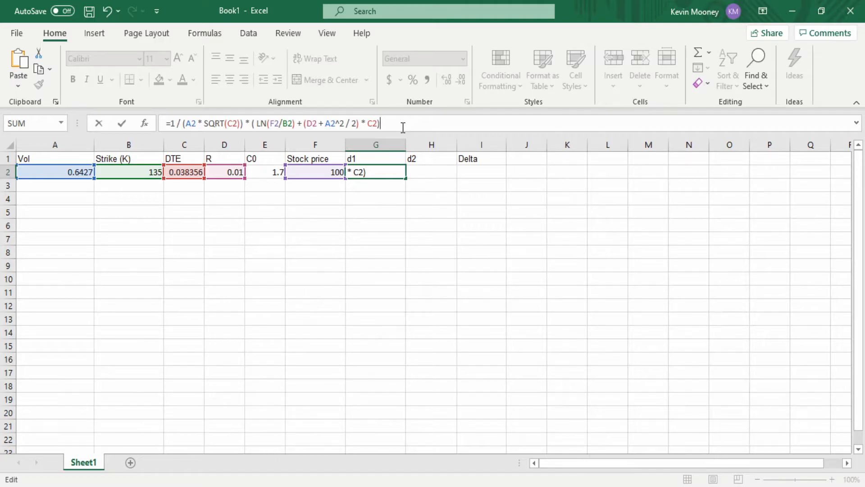
key(Return)
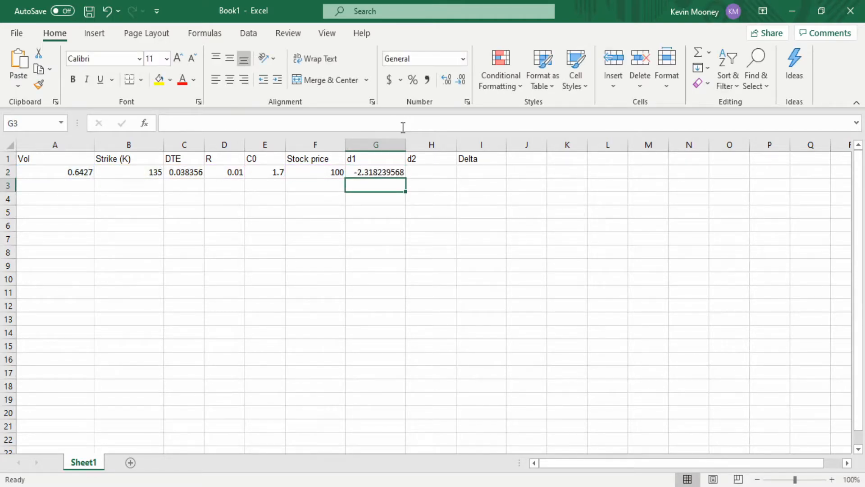
key(Up)
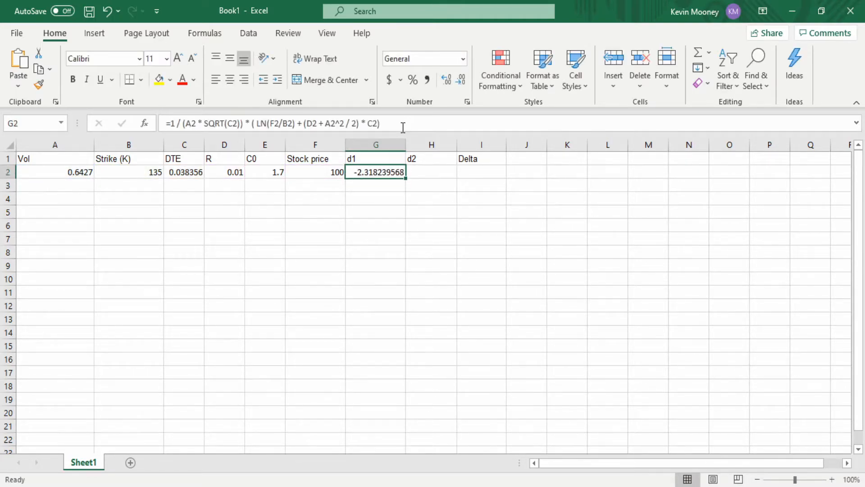
key(Left)
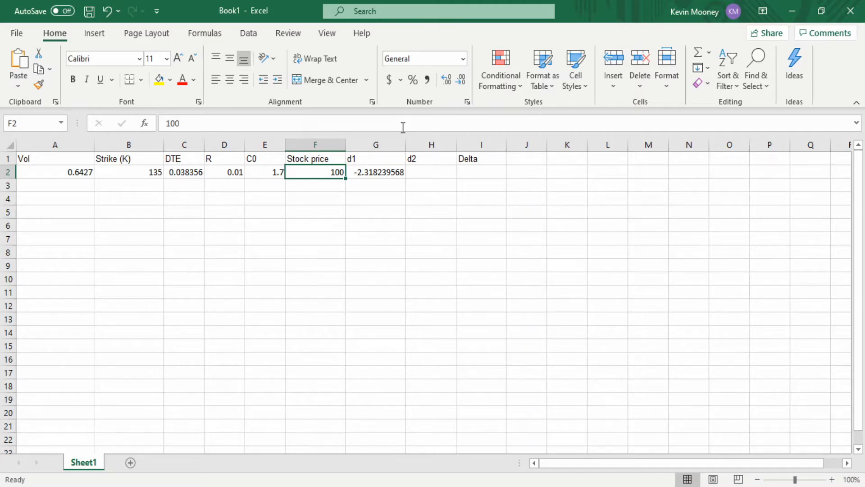
key(Right)
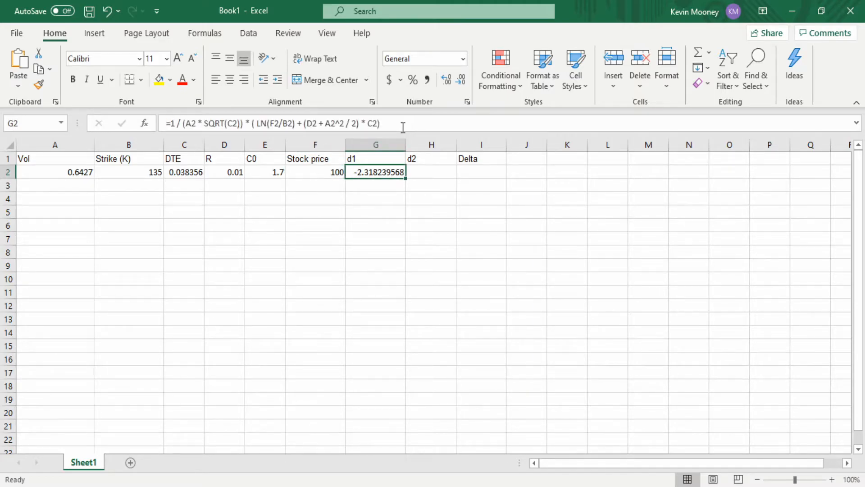
Enter the d2 formula =G2-A2 * SQRT(C2) in H2 and compare it with the d1 formula in G2
click(442, 182)
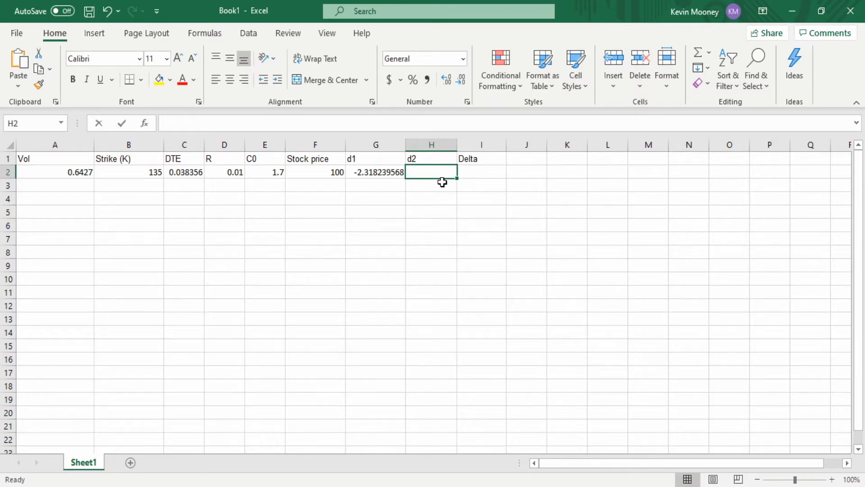
text(=G2-A2 * SQRT(C2))
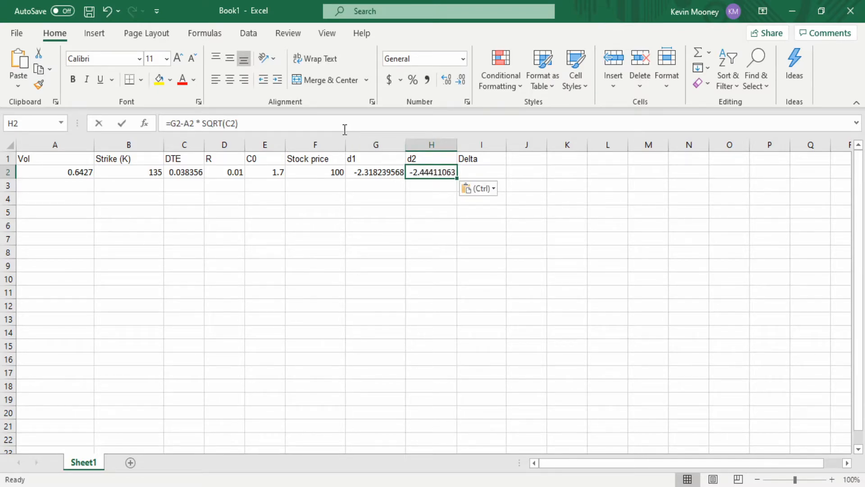
key(Down)
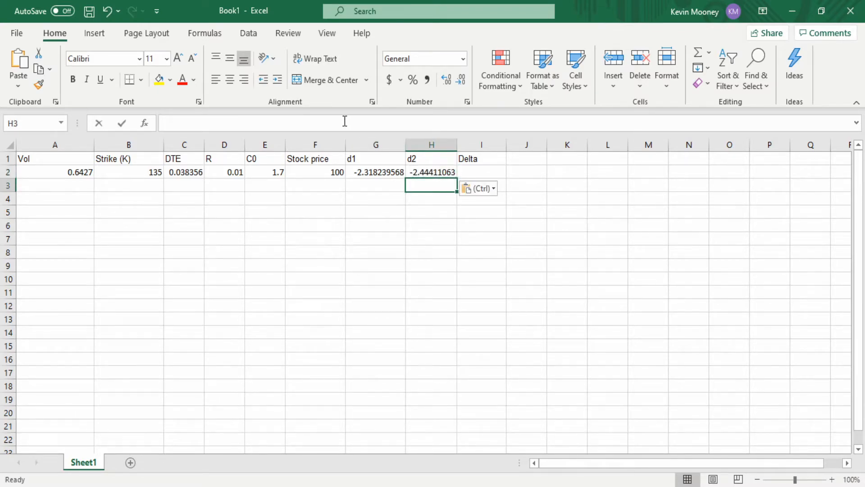
key(Right)
key(Up)
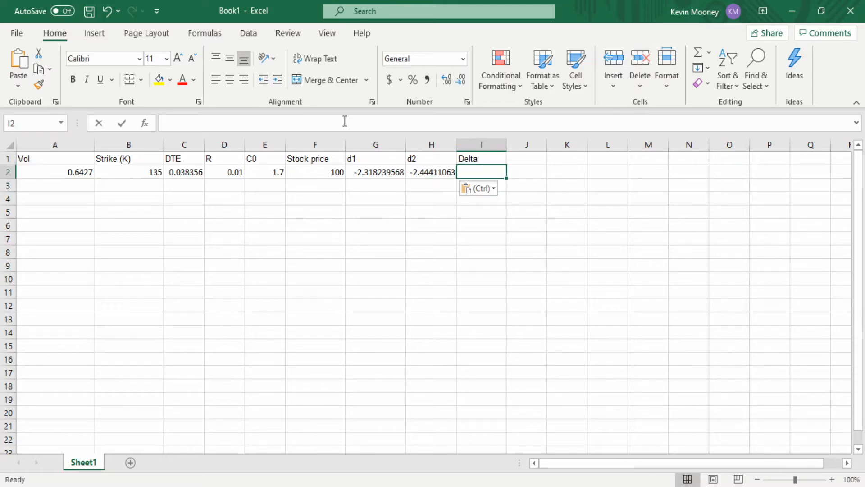
key(Left)
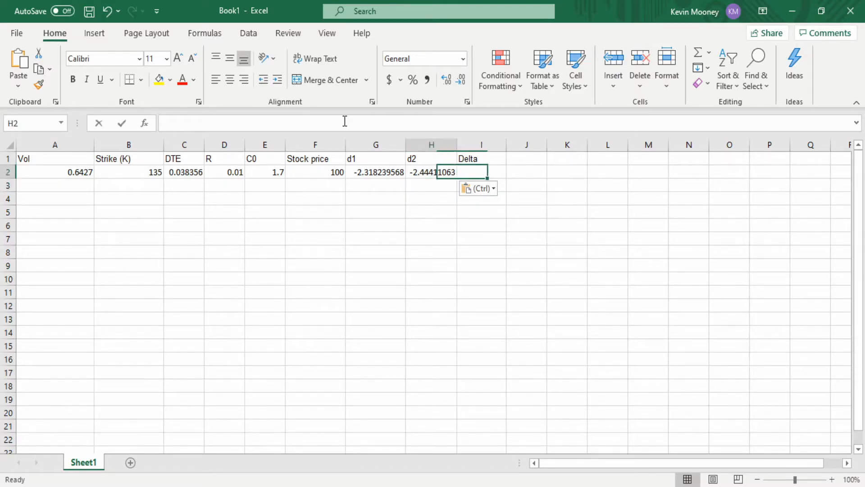
key(Left)
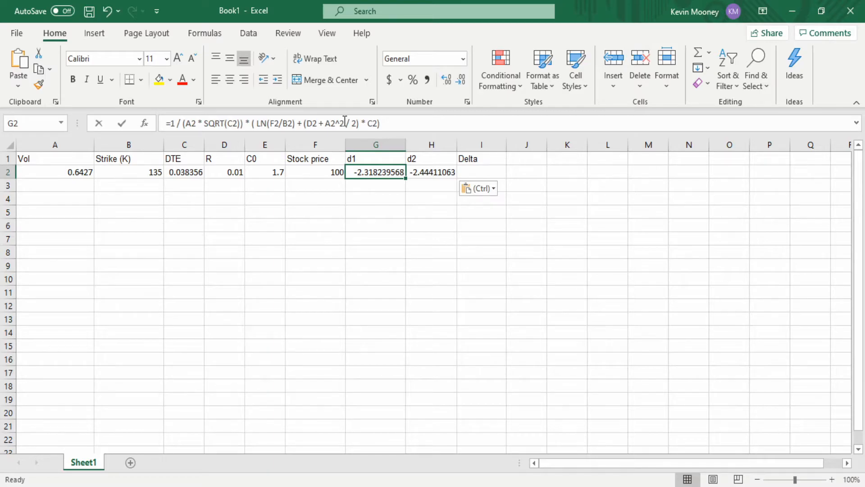
key(Right)
key(Left)
Enter the Delta formula =normdist(g2, 0, 1, True) in I2
click(482, 173)
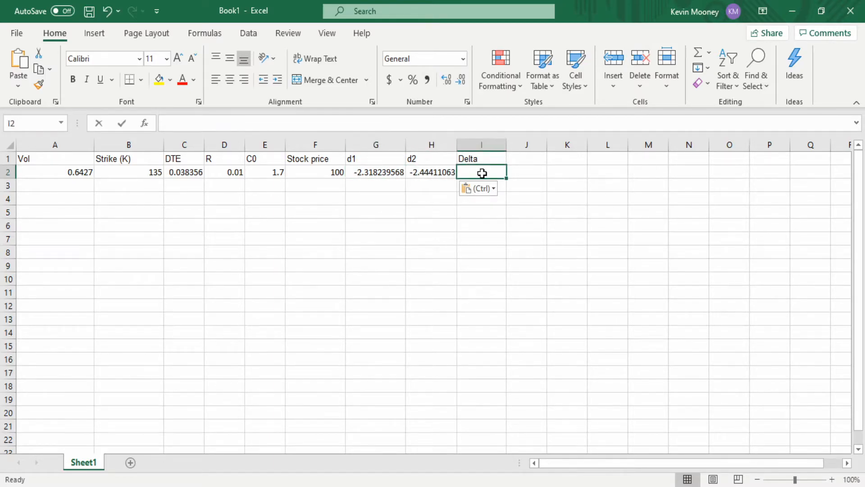
click(345, 127)
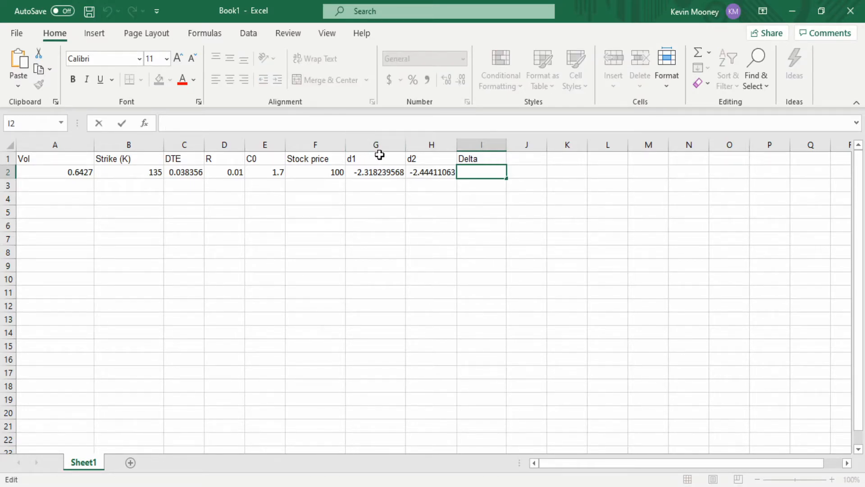
text(=)
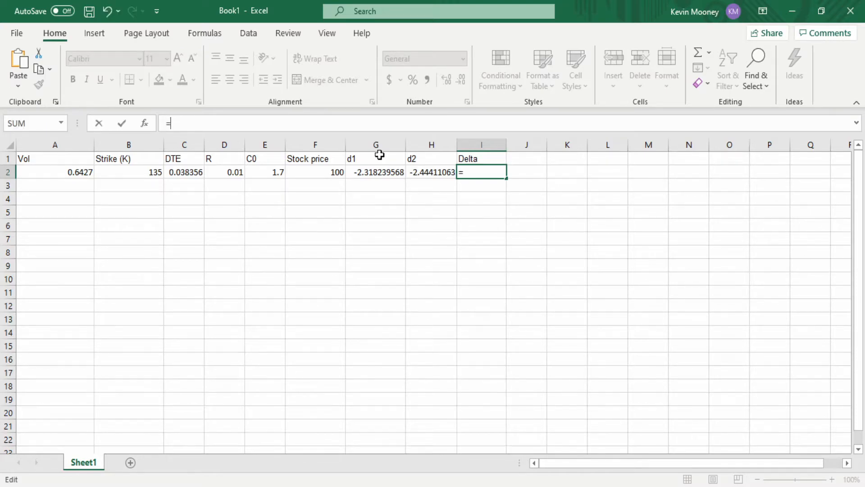
text(normdist()
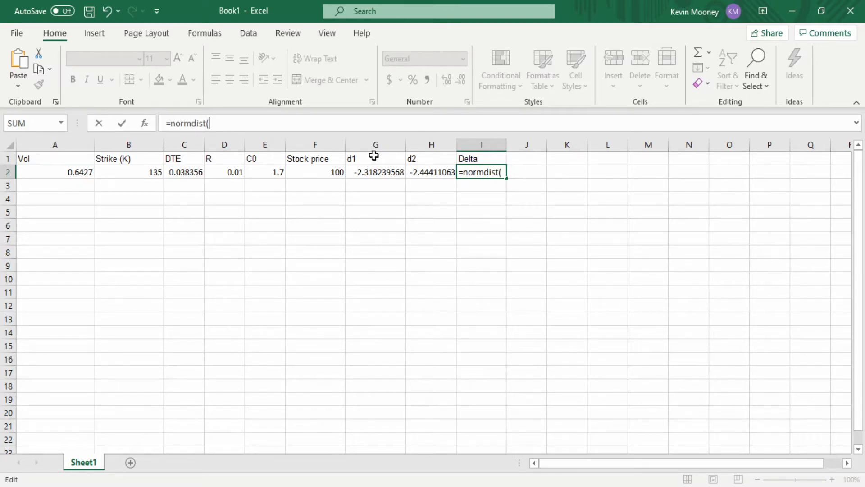
text(g2)
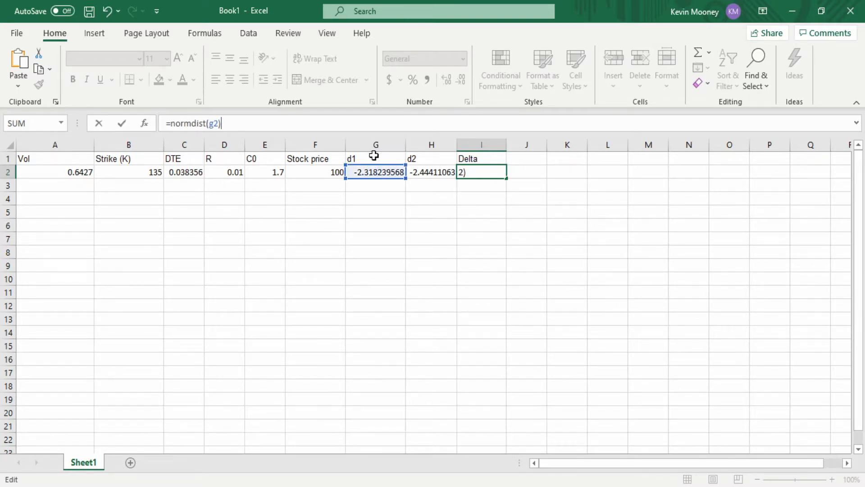
text(, 0, 1, True)
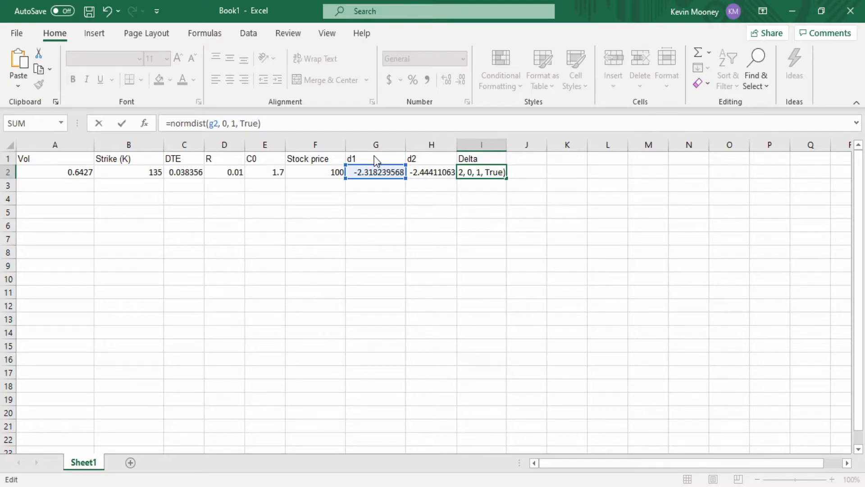
key(Return)
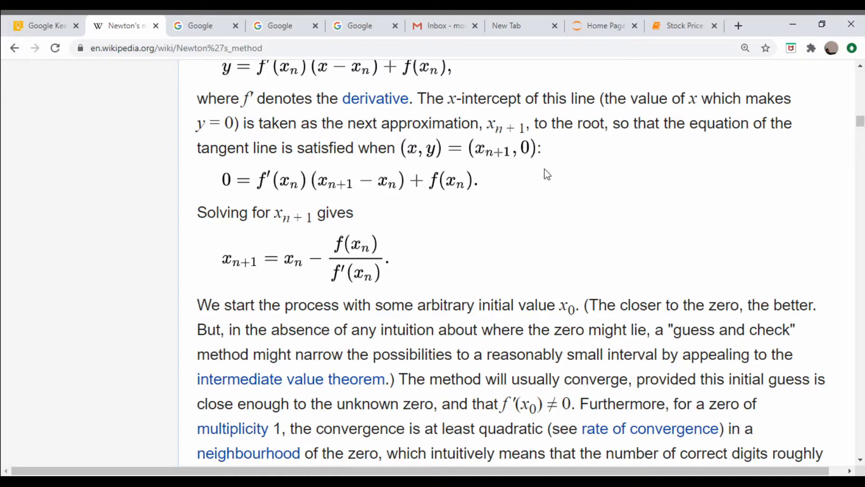
Switch to the Stock Price Root Finding notebook in Jupyter and examine the return expression of call_objective_function
click(675, 21)
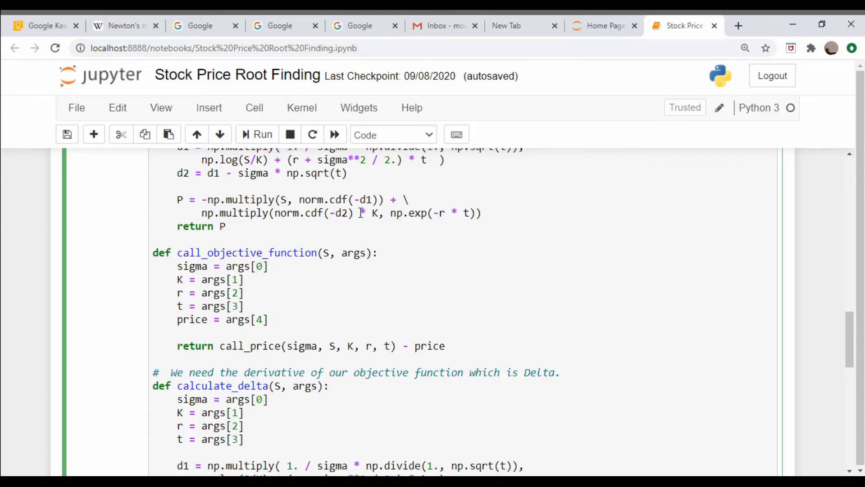
drag(219, 346, 398, 348)
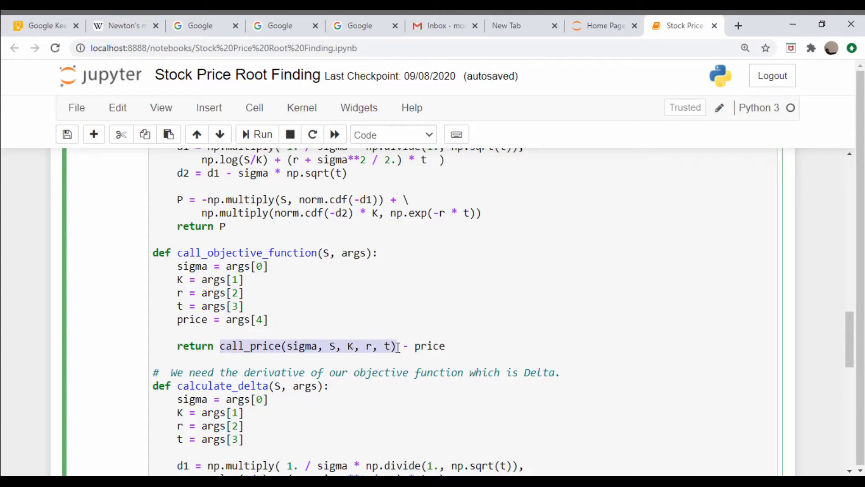
click(451, 354)
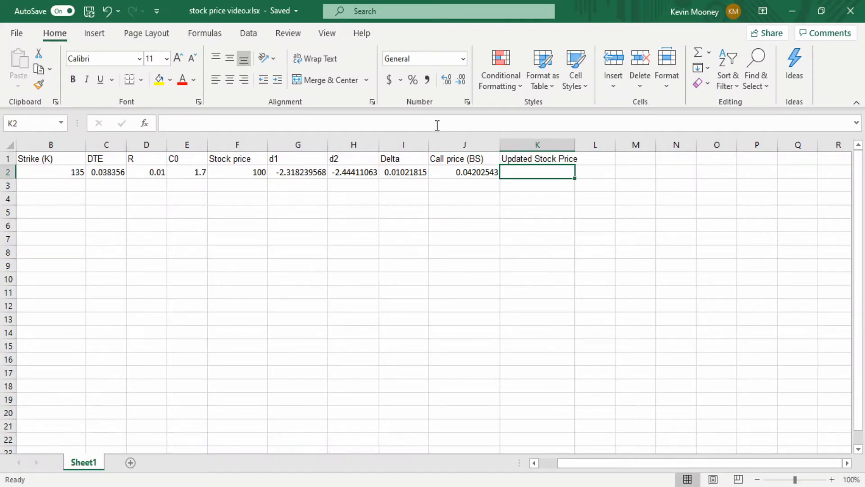
In Excel, enter the Newton update formula =-(J2-E2) / I2 + F2 in K2 under Updated Stock Price
click(437, 123)
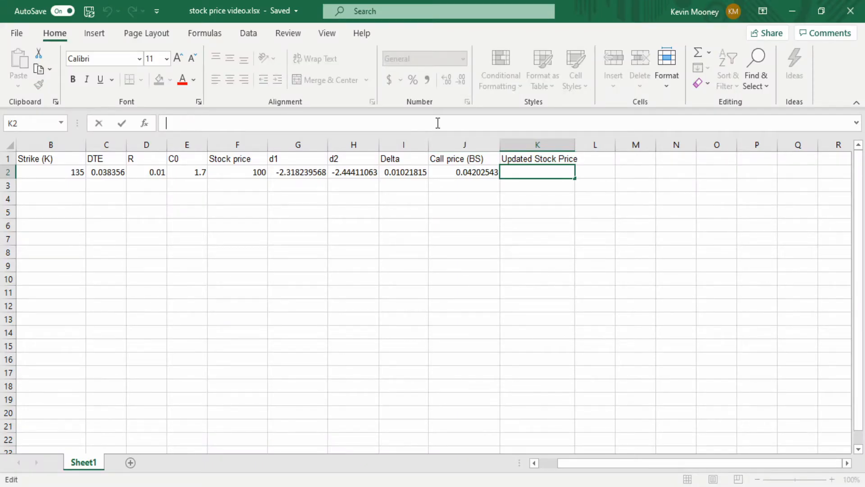
text(=-()
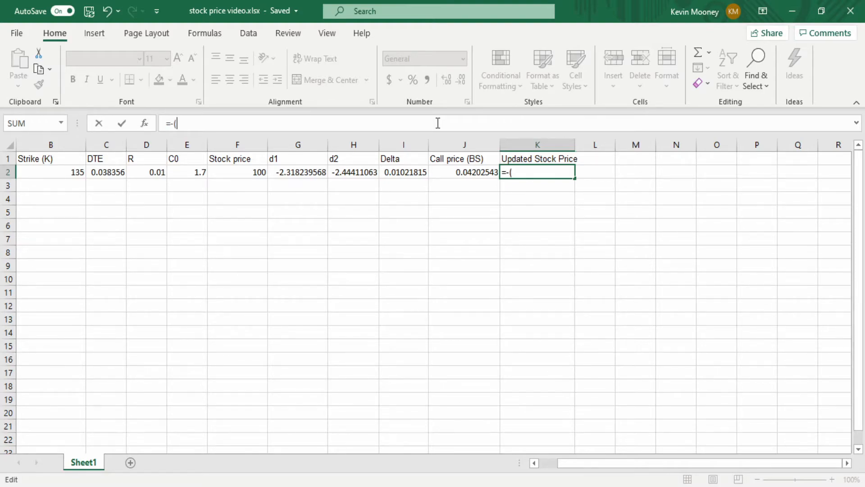
click(471, 173)
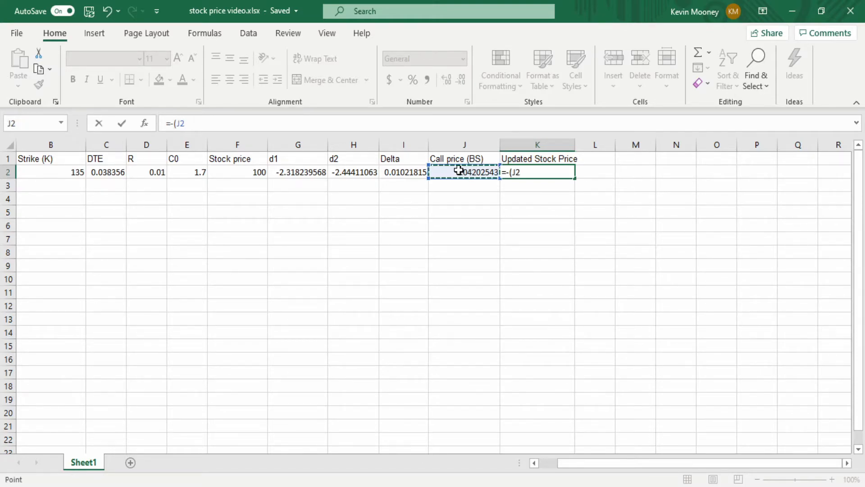
text(-)
click(187, 171)
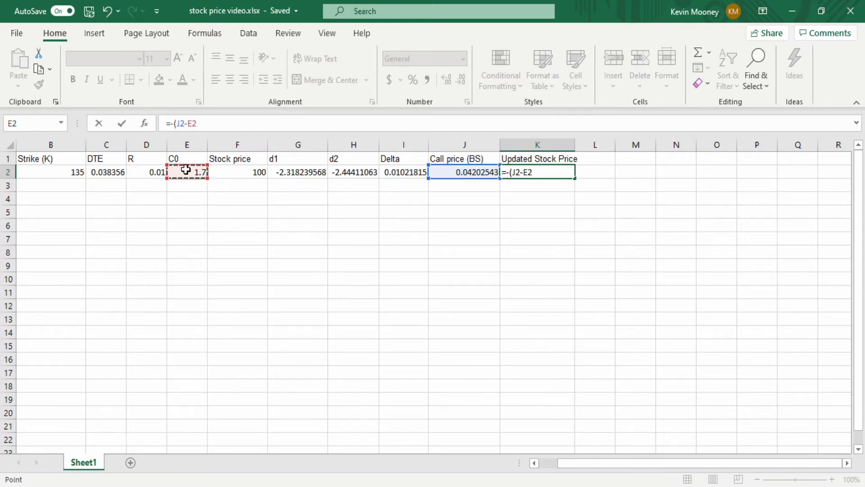
text() /)
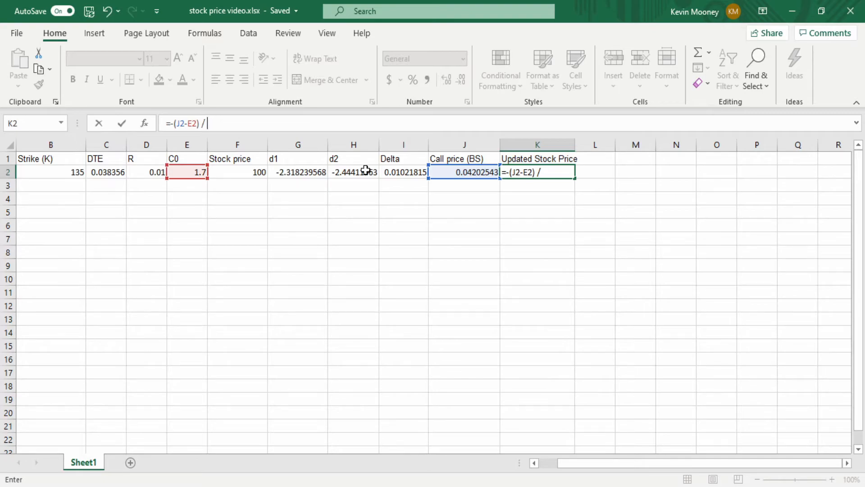
click(394, 174)
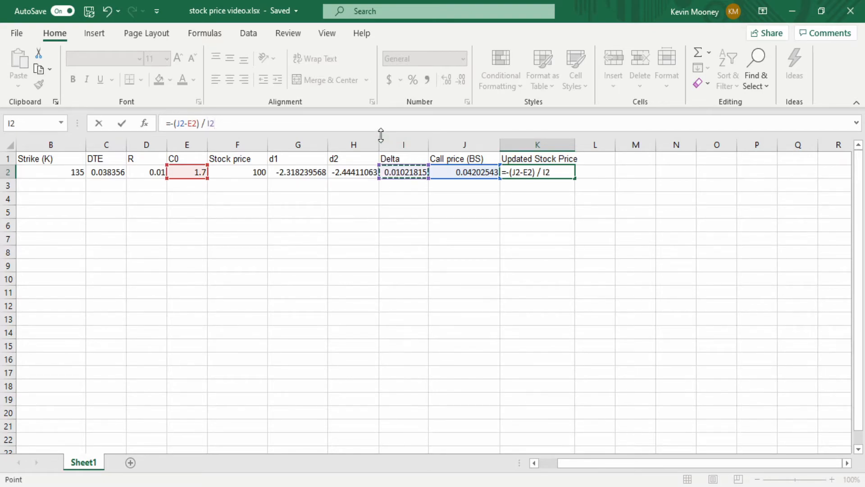
text(+)
click(239, 170)
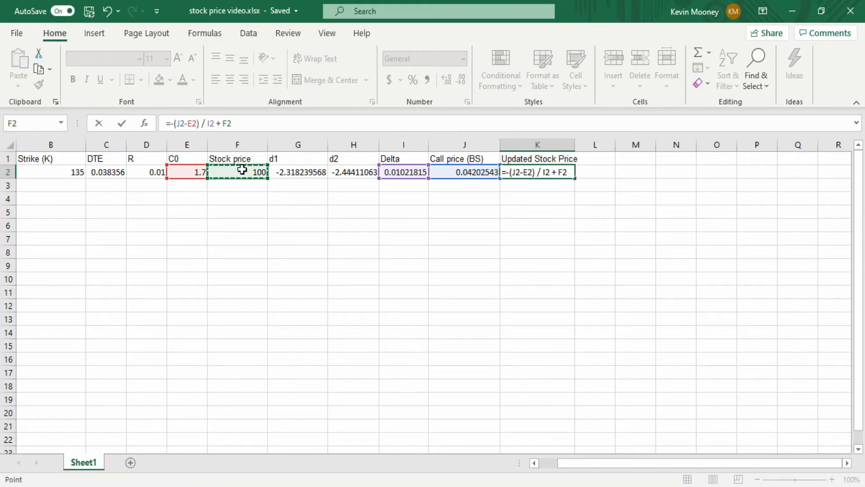
key(Return)
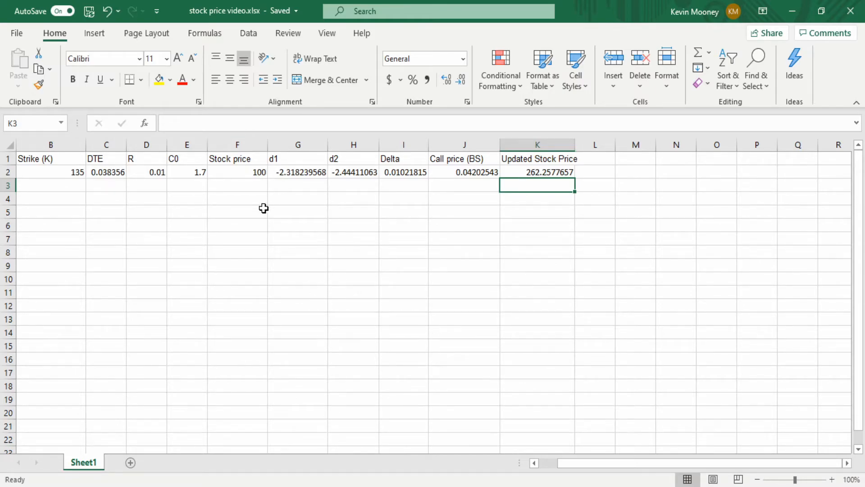
Link the second stock price guess in F3 to the updated stock price with =K2
click(251, 189)
text(=)
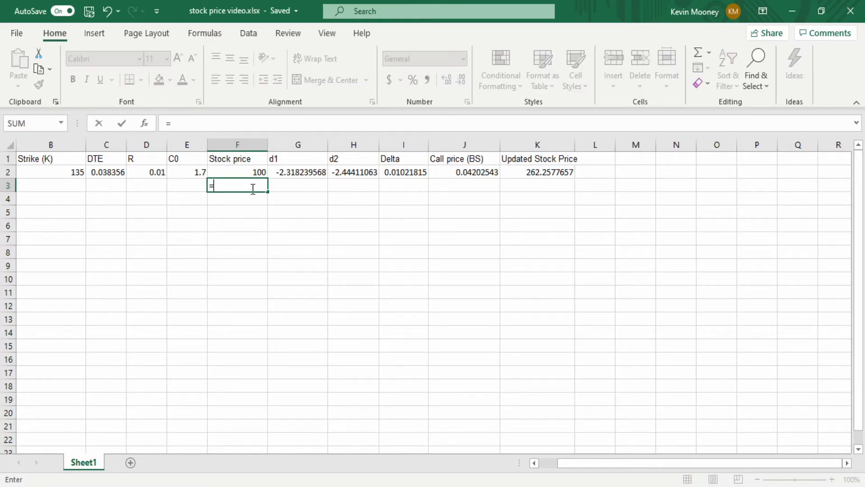
click(539, 173)
key(Return)
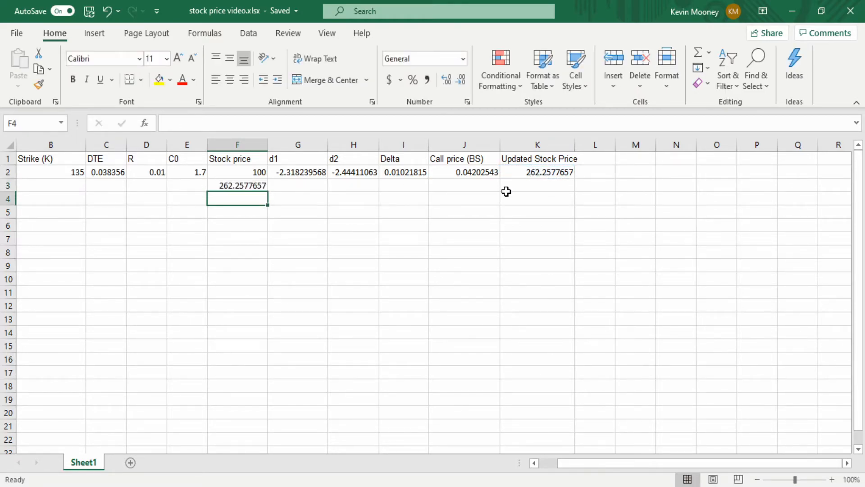
Fill the constant inputs in A2:E2 (Vol, Strike, DTE, R and C0) down through row 8
key(Left)
key(Left)
key(Left)
key(Left)
key(Left)
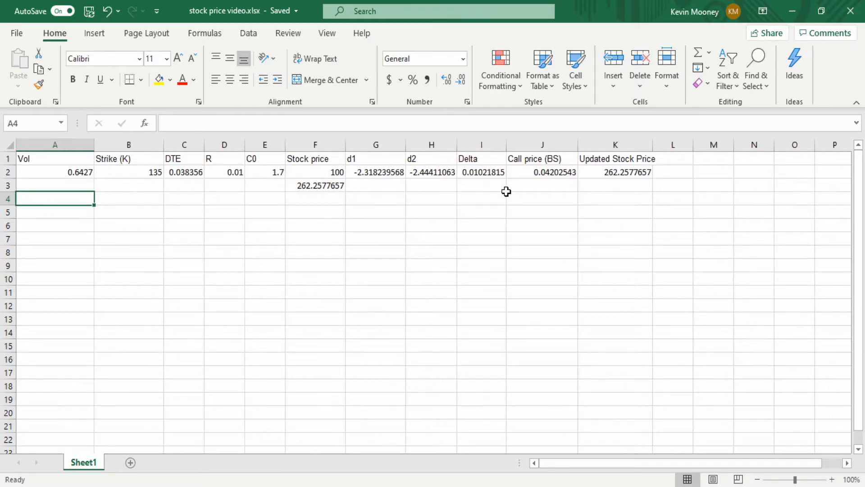
drag(59, 172, 258, 172)
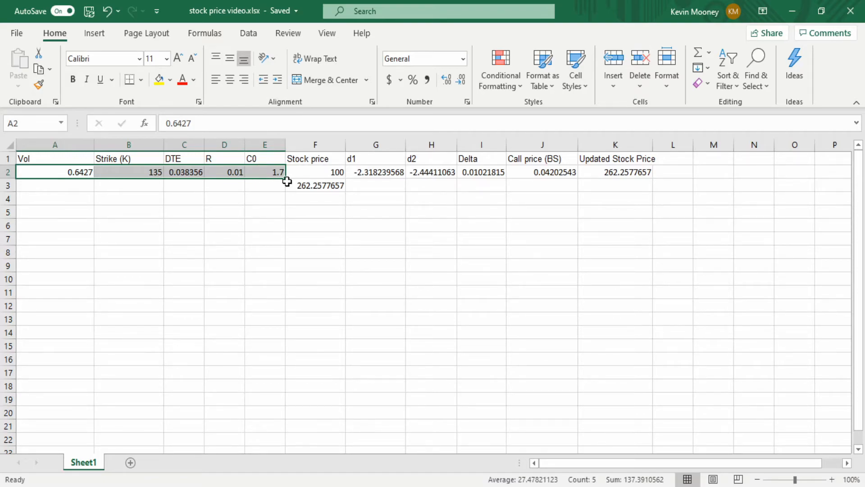
drag(286, 180, 279, 261)
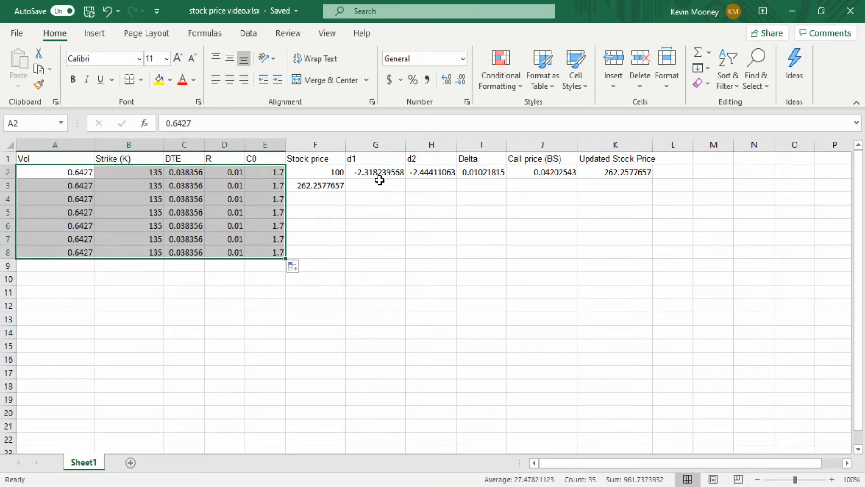
Fill the formulas in G2:K2 down through row 8 and the stock price link in F3 down to F9
drag(377, 175, 655, 258)
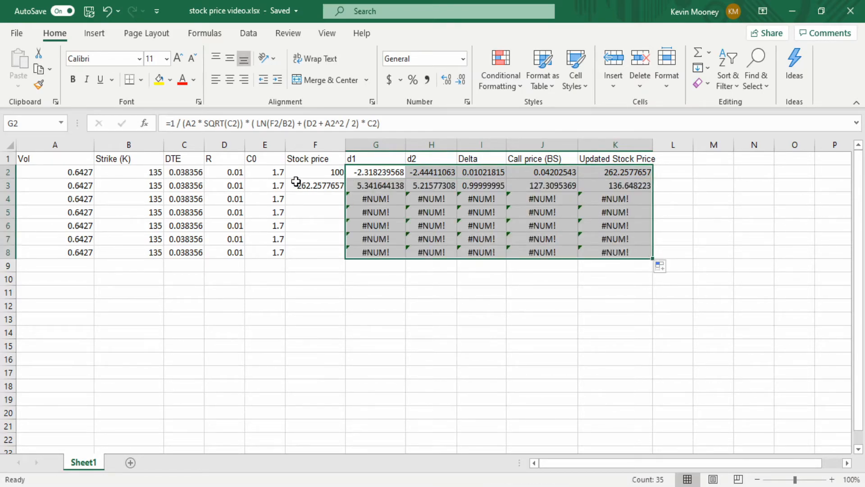
click(297, 182)
drag(346, 193, 338, 275)
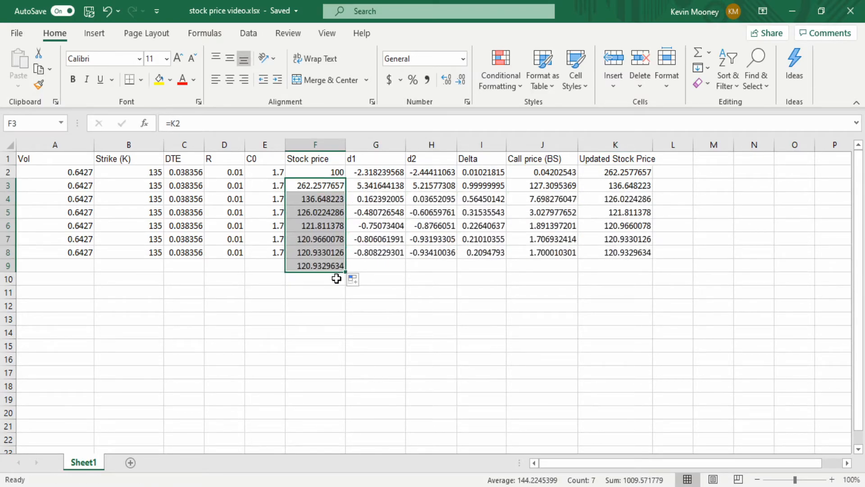
Compare the last stock price iterations in F9 and F8 with the root printed in the Jupyter notebook
click(309, 280)
click(312, 266)
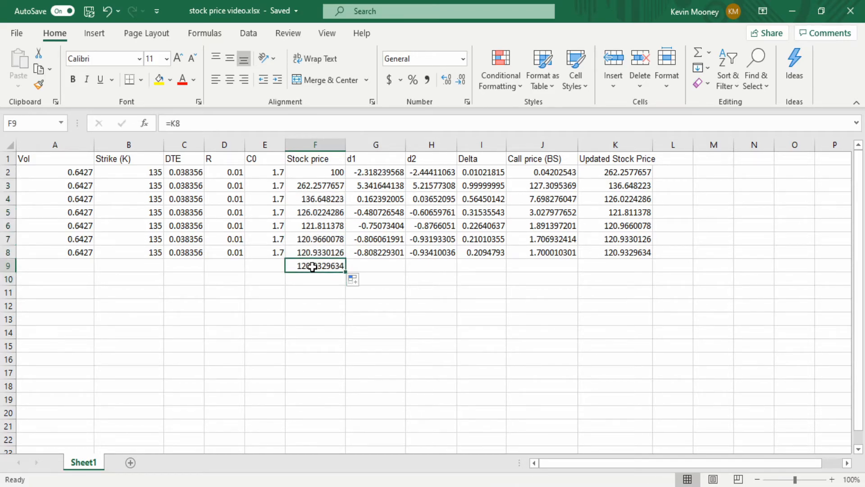
click(315, 252)
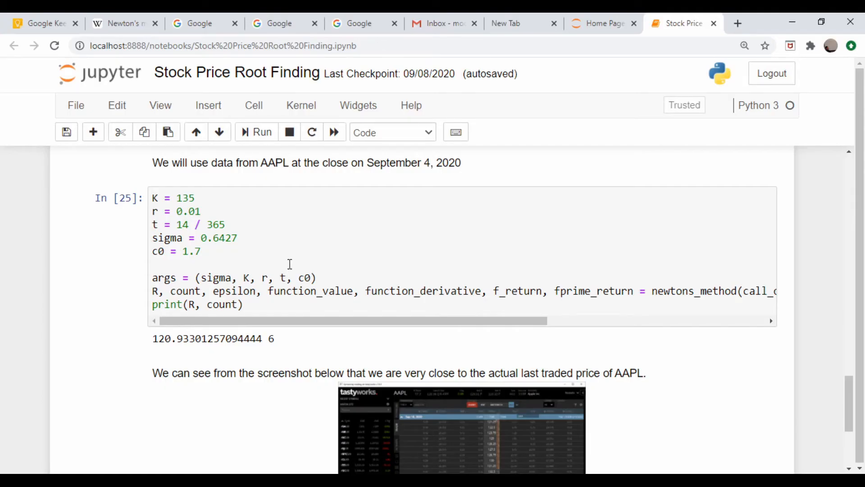
drag(153, 342, 255, 343)
click(255, 344)
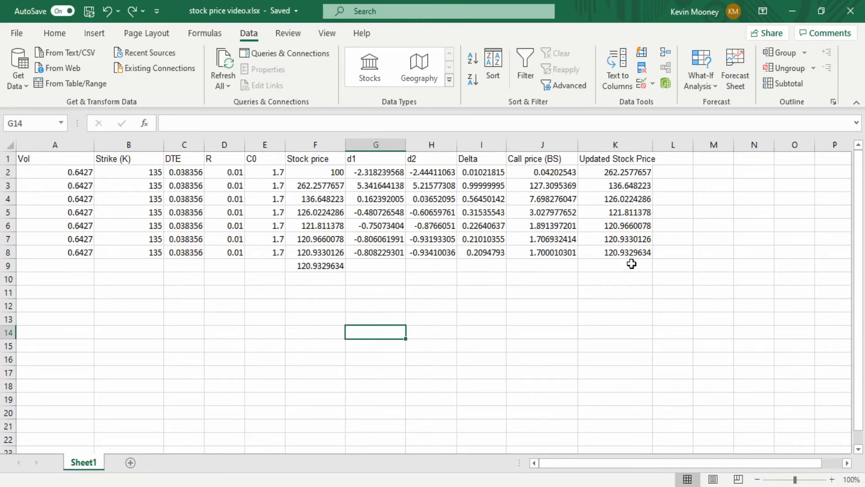
Clear the iteration rows in A3:K9 of the Excel sheet, keeping only the headers and row 2
drag(631, 268, 24, 190)
key(Delete)
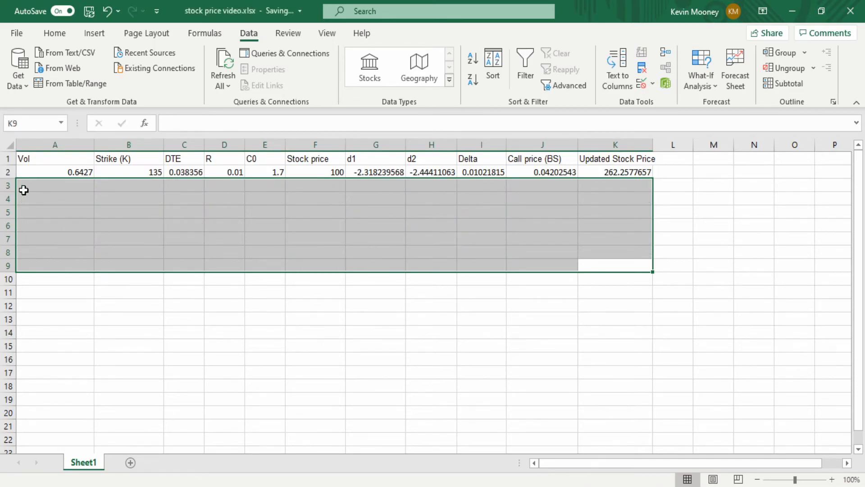
Clear the Updated Stock Price formula in K2, keeping the header and the other row 2 values
key(Right)
key(Right)
key(Up)
key(Up)
key(Up)
key(Up)
key(Left)
key(Left)
key(Up)
key(Up)
key(Up)
key(Delete)
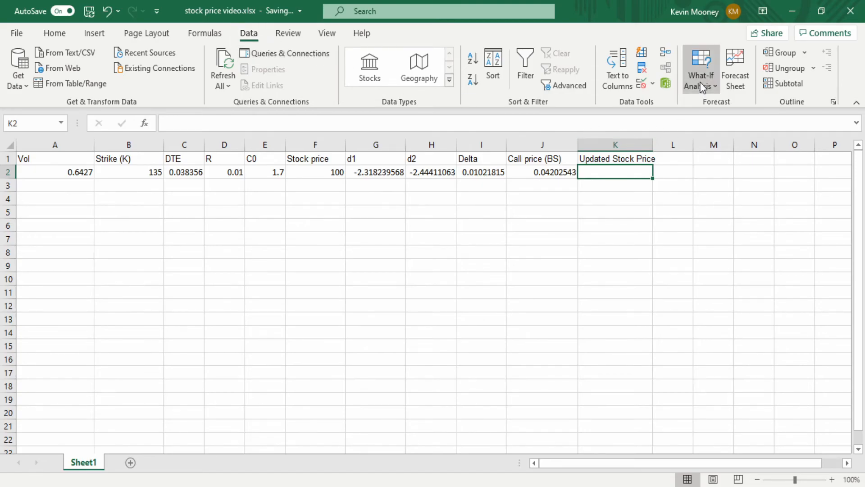
Run Goal Seek on the Black-Scholes call price in J2 by changing the stock price in F2
click(712, 117)
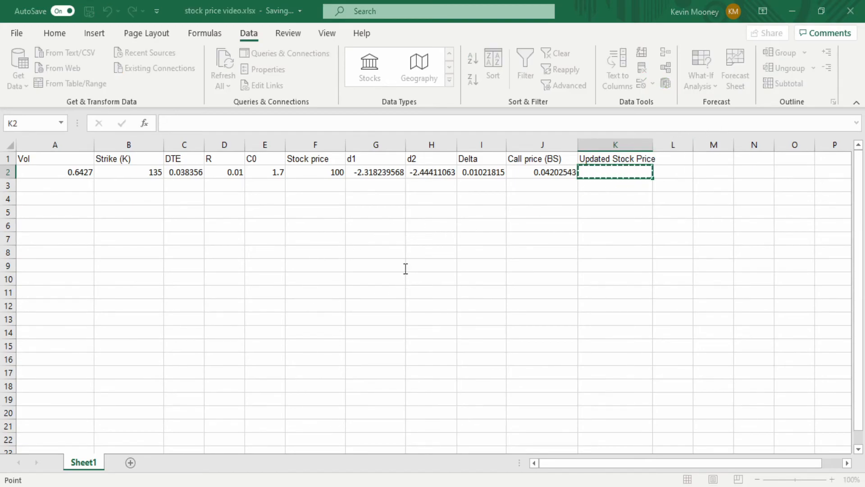
click(537, 172)
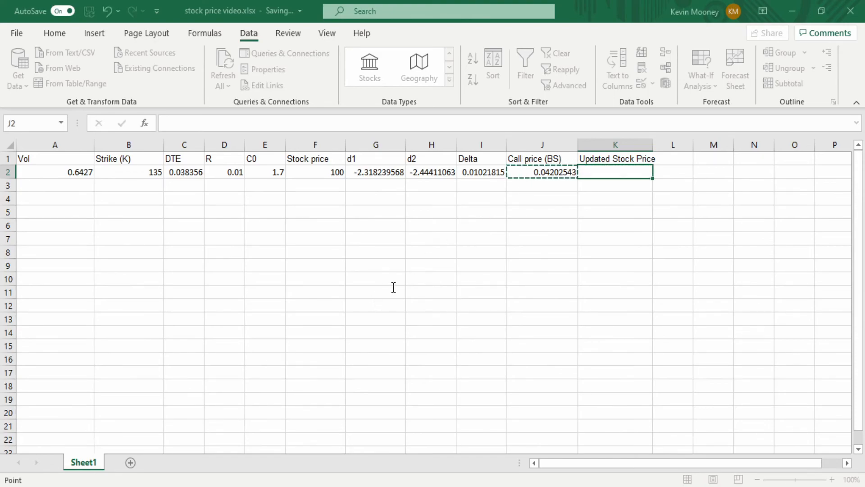
key(Escape)
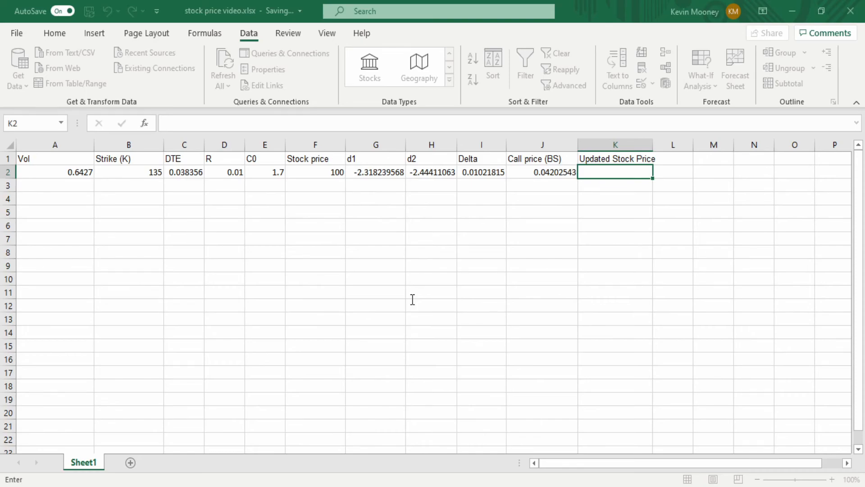
click(320, 175)
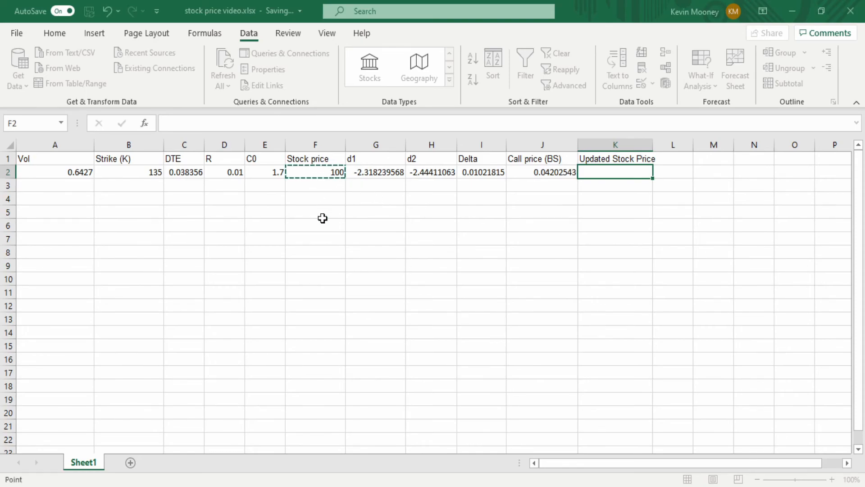
click(351, 334)
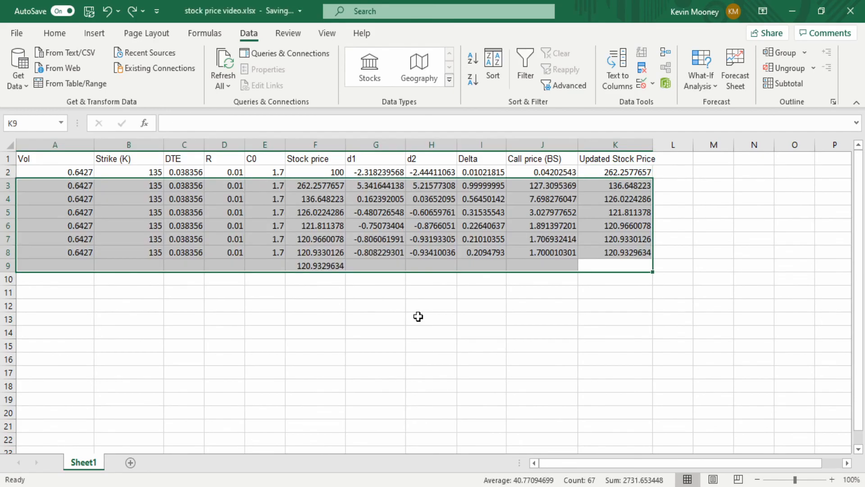
Deselect the iteration rows A3:K9 and select the Vol input in A2
click(415, 317)
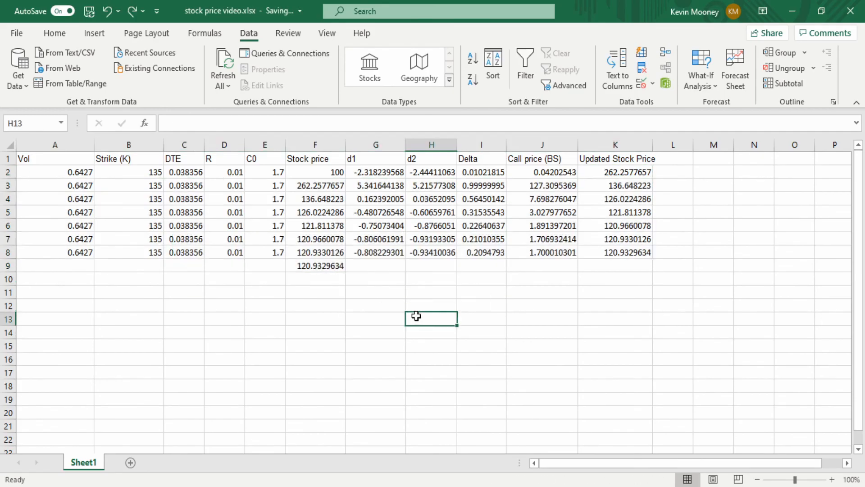
click(39, 167)
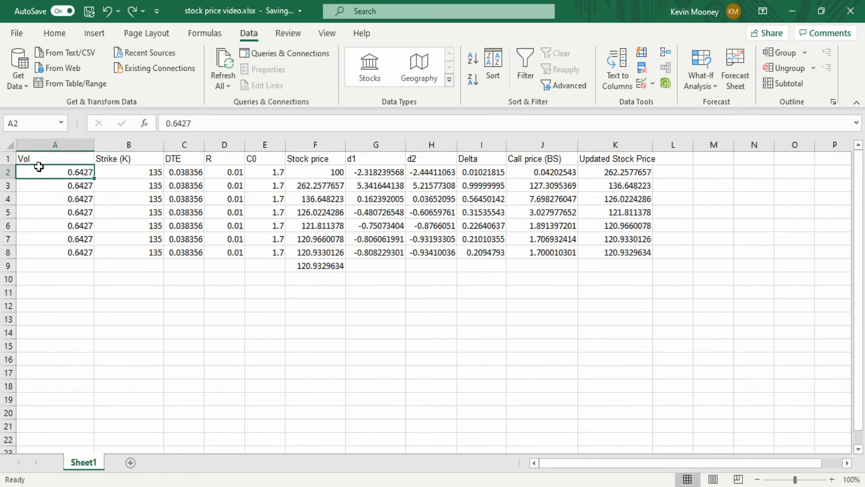